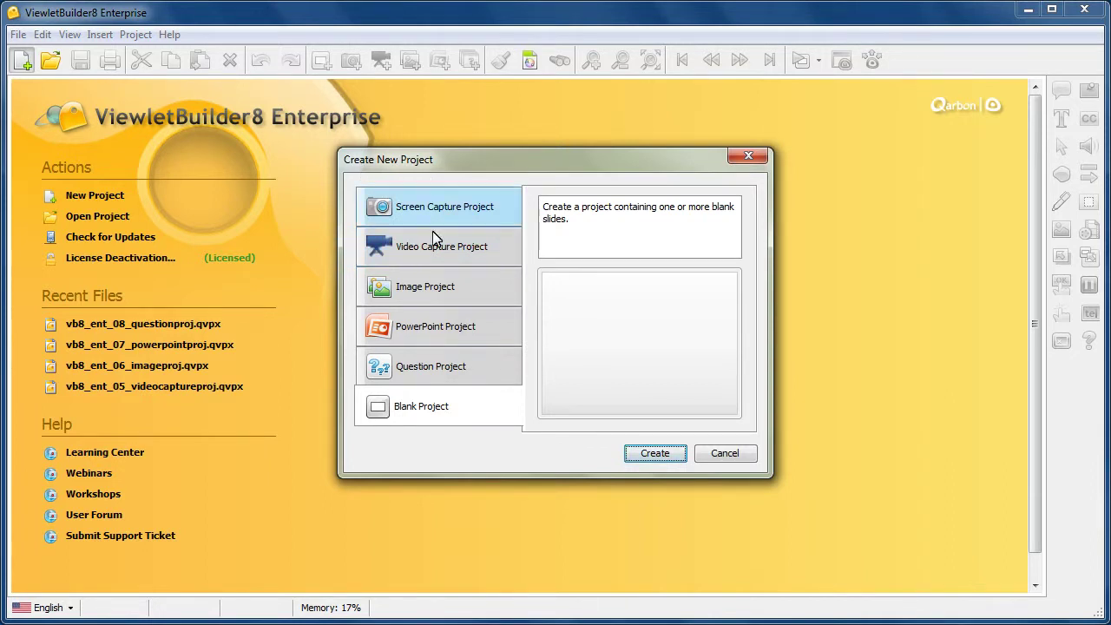
Step: Start a new Question Project, and collapse and re-expand its slide preview
{"action": "left_click", "coordinate": [484, 372]}
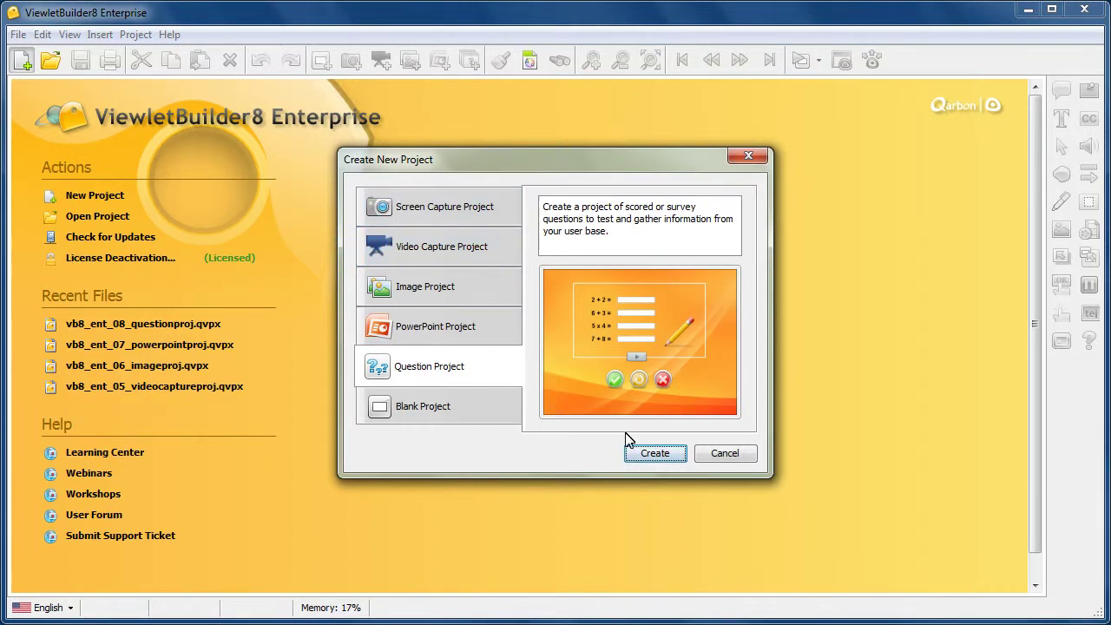
{"action": "left_click", "coordinate": [678, 459]}
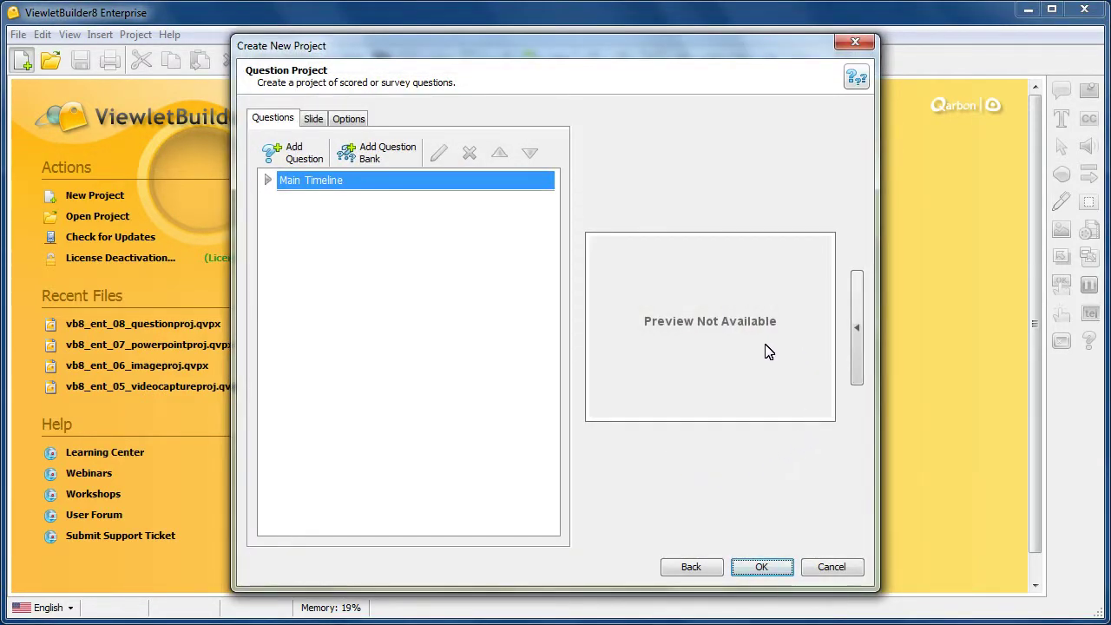
{"action": "left_click", "coordinate": [859, 339]}
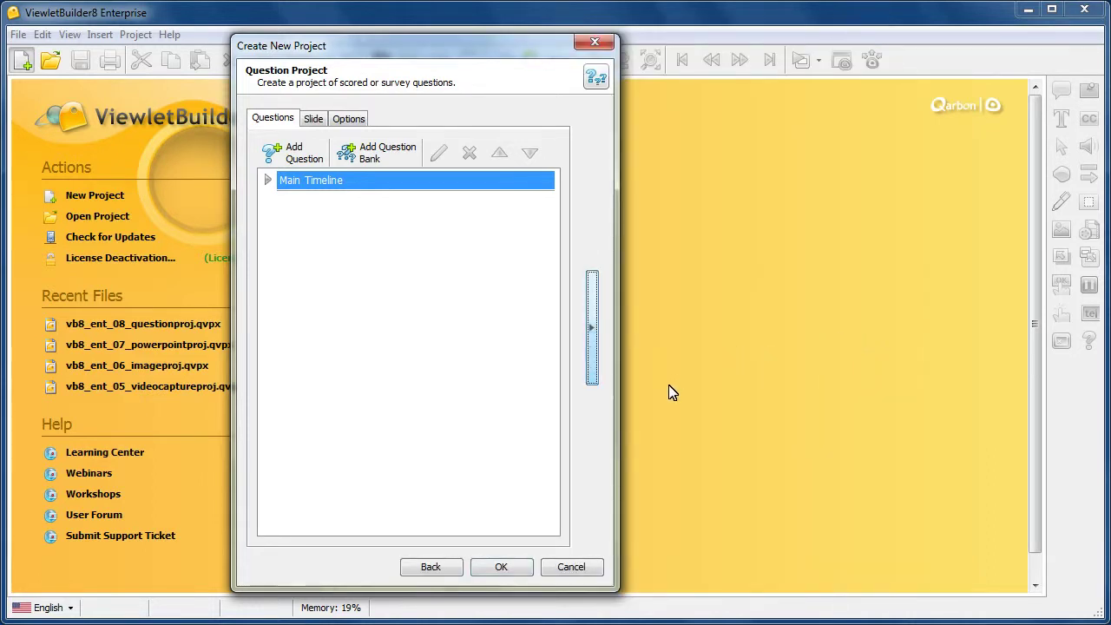
{"action": "left_click", "coordinate": [592, 334]}
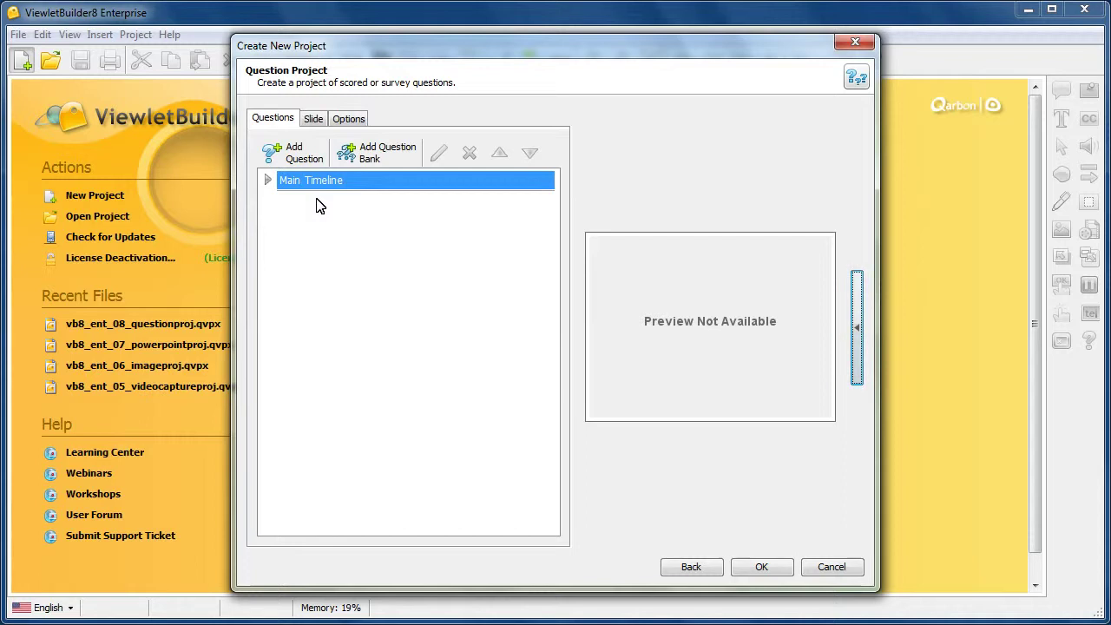
Step: Begin a Multiple Choice - Fill in the Blanks question in the main timeline with the text "Please provide the following:"
{"action": "left_click", "coordinate": [295, 165]}
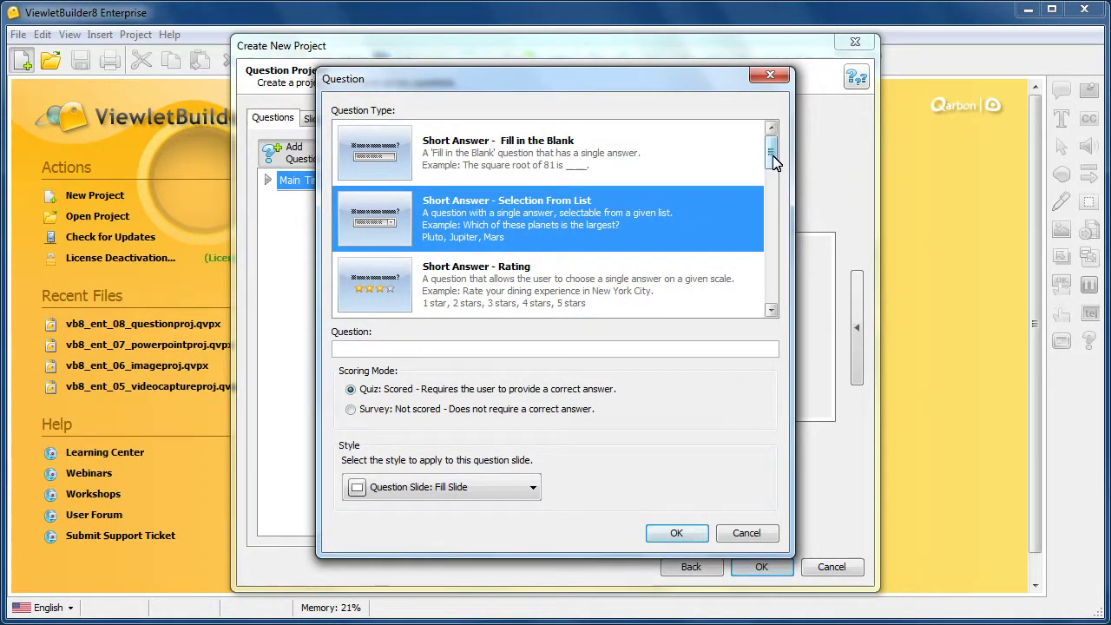
{"action": "left_click", "coordinate": [771, 311]}
{"action": "left_click", "coordinate": [771, 311]}
{"action": "left_click", "coordinate": [771, 311]}
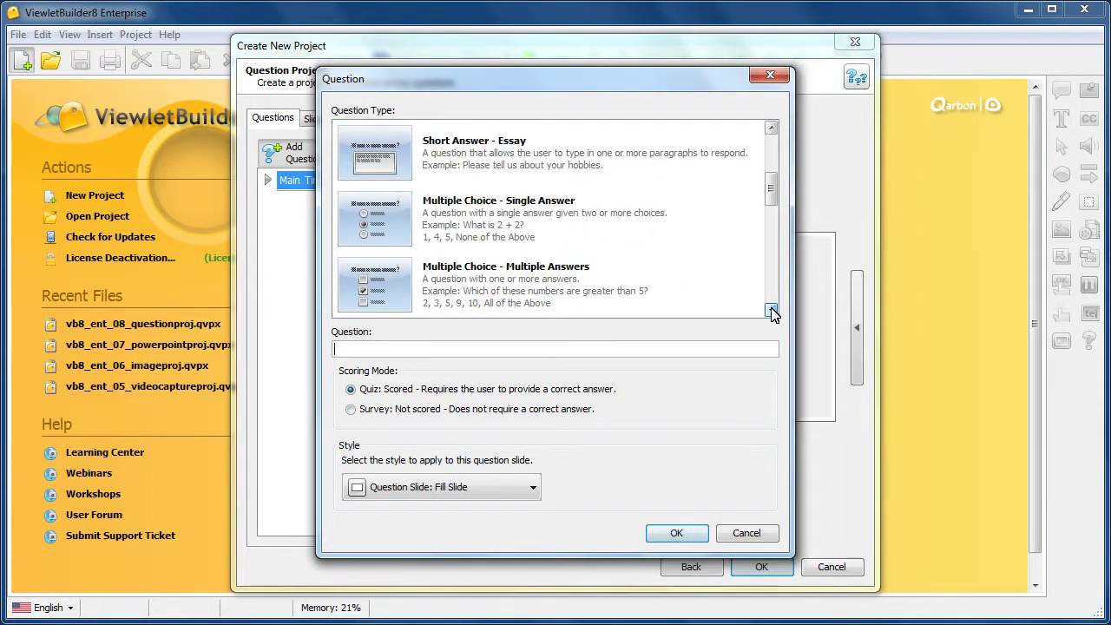
{"action": "left_click", "coordinate": [771, 311]}
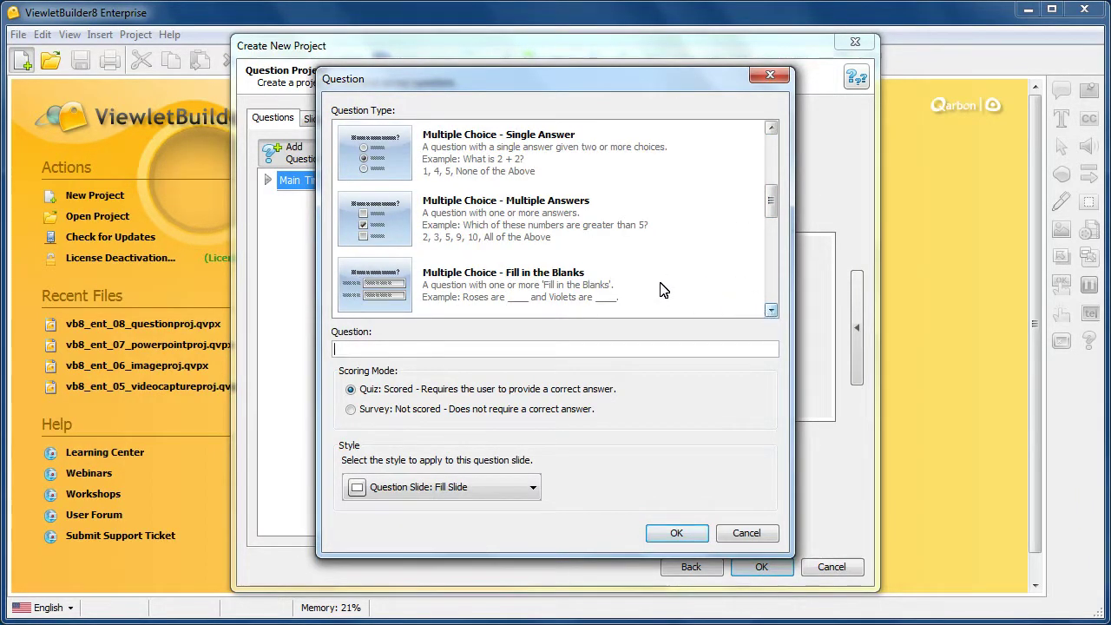
{"action": "left_click", "coordinate": [469, 284]}
{"action": "left_click", "coordinate": [458, 350]}
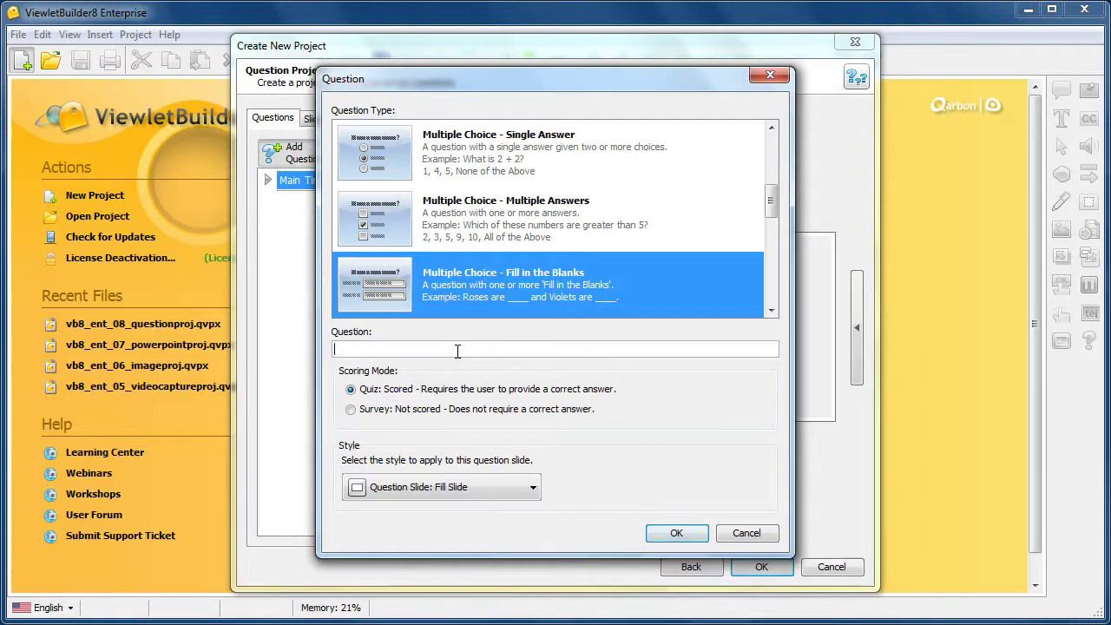
{"action": "type", "text": "Please prov"}
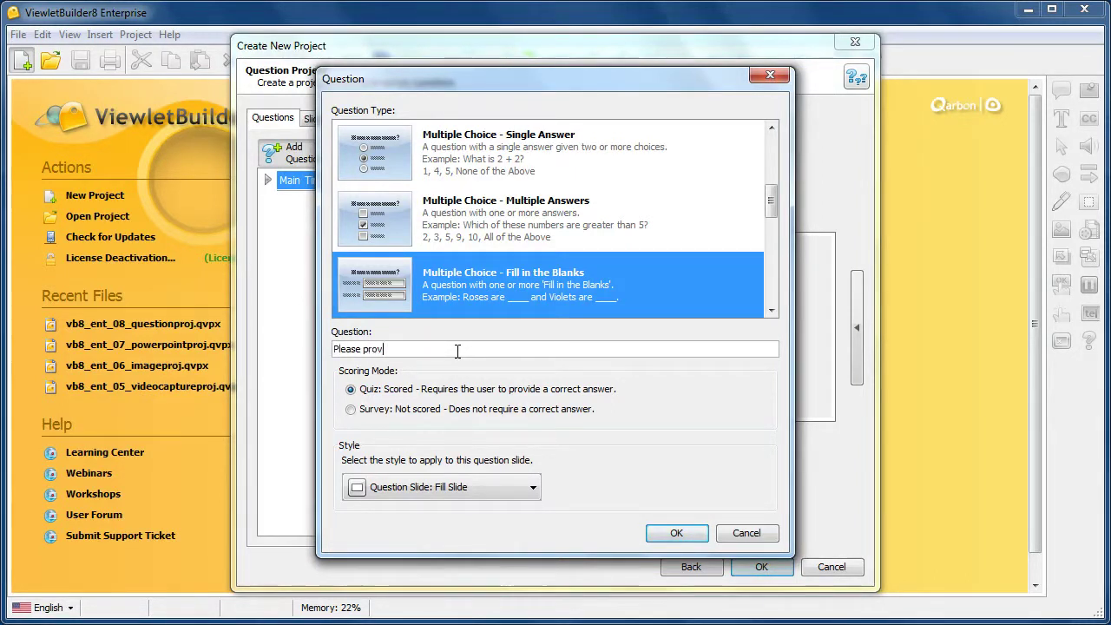
{"action": "type", "text": "ide the following:"}
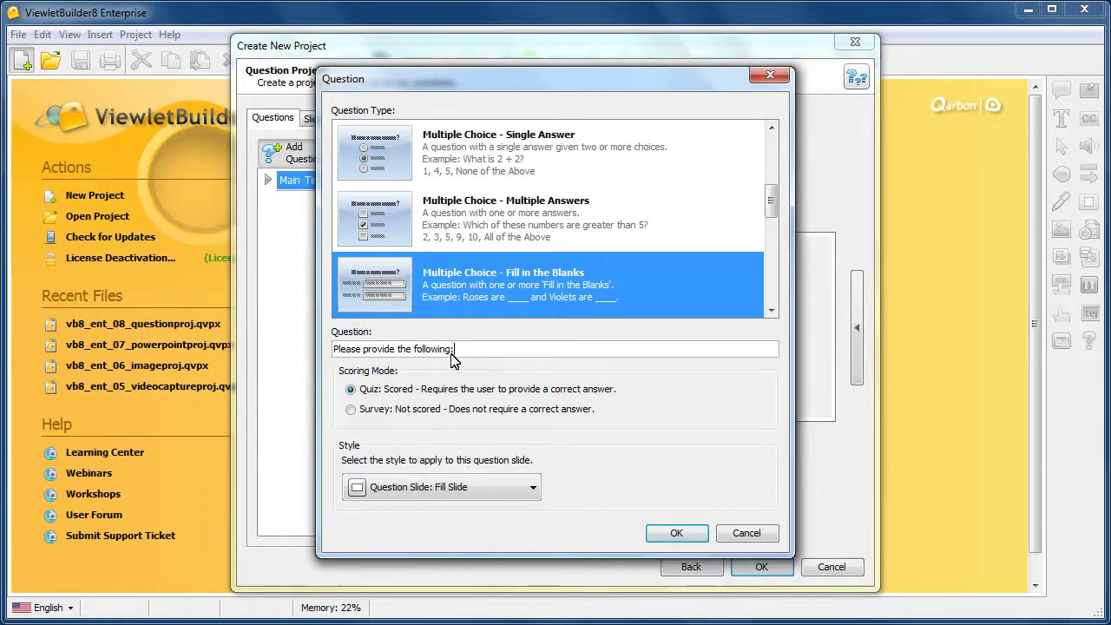
Step: Make the question an unscored survey with the "Question Slide: Fill Slide" style and add it to the project
{"action": "left_click", "coordinate": [364, 415]}
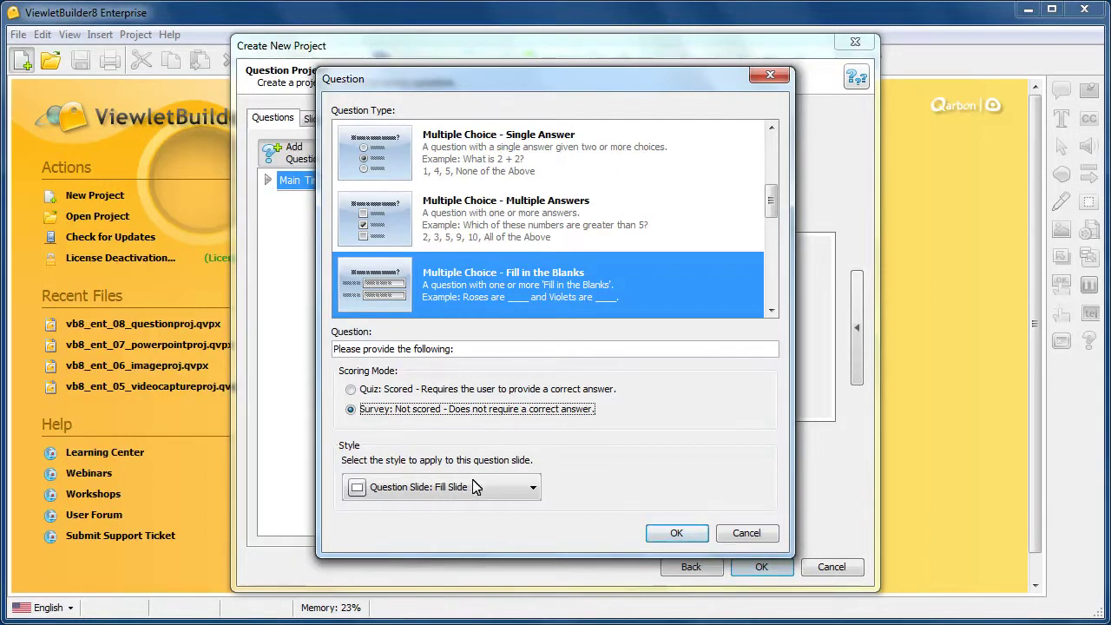
{"action": "left_click", "coordinate": [535, 491]}
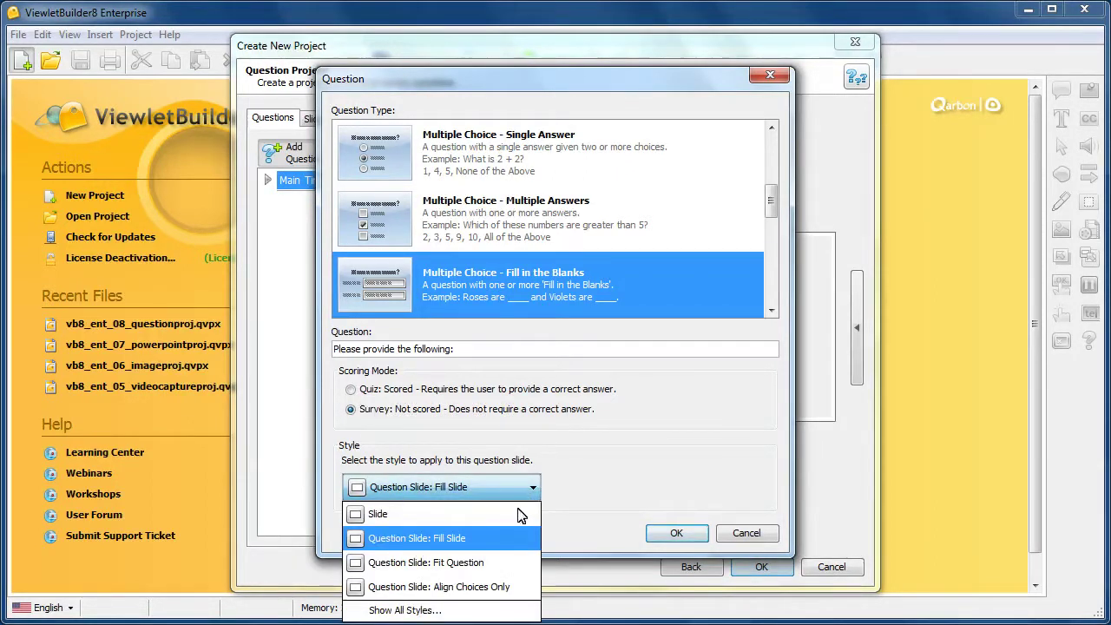
{"action": "left_click", "coordinate": [480, 545]}
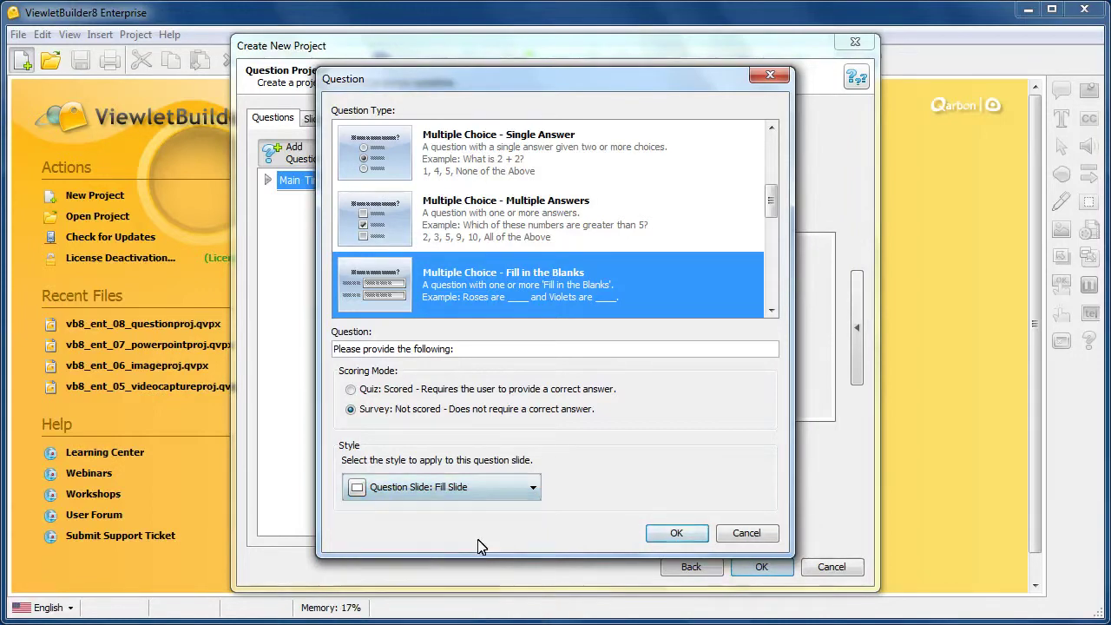
{"action": "left_click", "coordinate": [676, 533]}
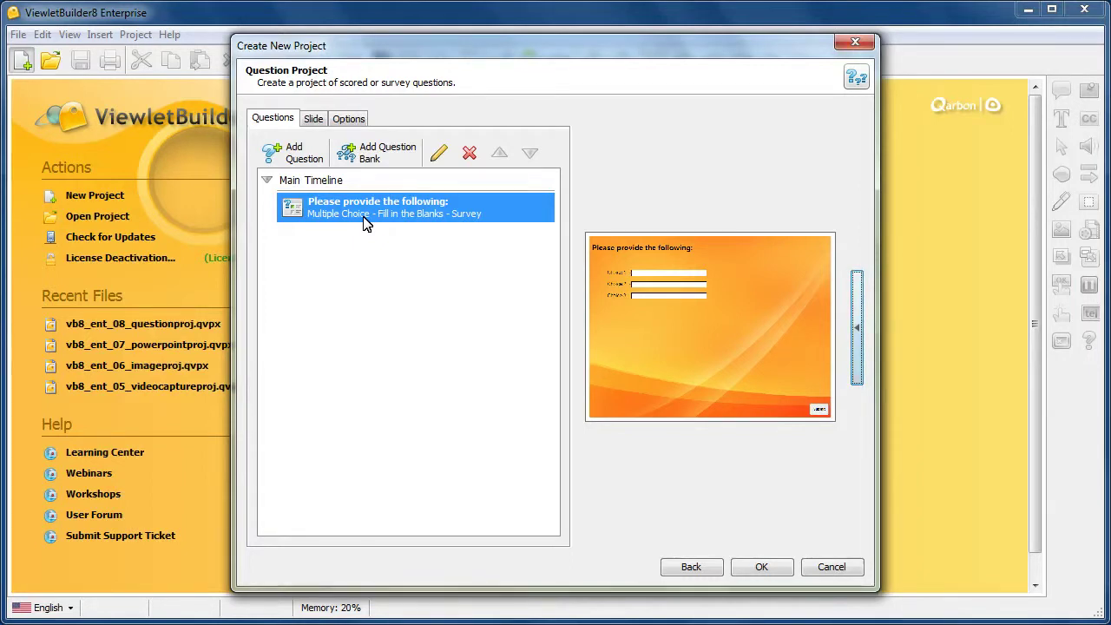
Step: Add a question bank named "Bank 00" with the scored Quiz mode
{"action": "left_click", "coordinate": [375, 154]}
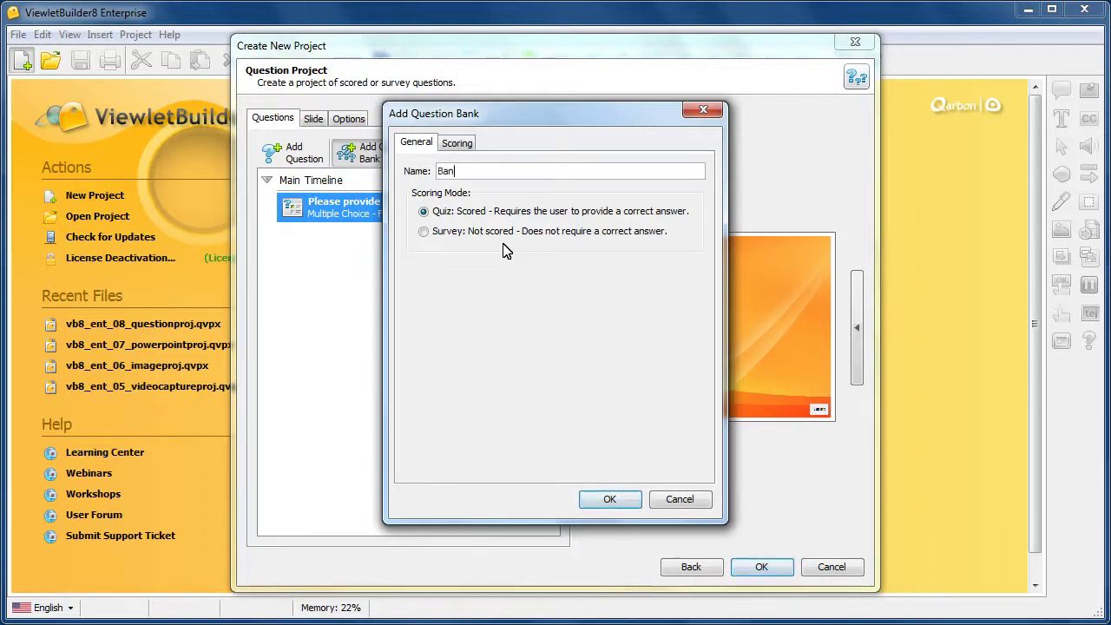
{"action": "type", "text": "00"}
{"action": "left_click", "coordinate": [638, 496]}
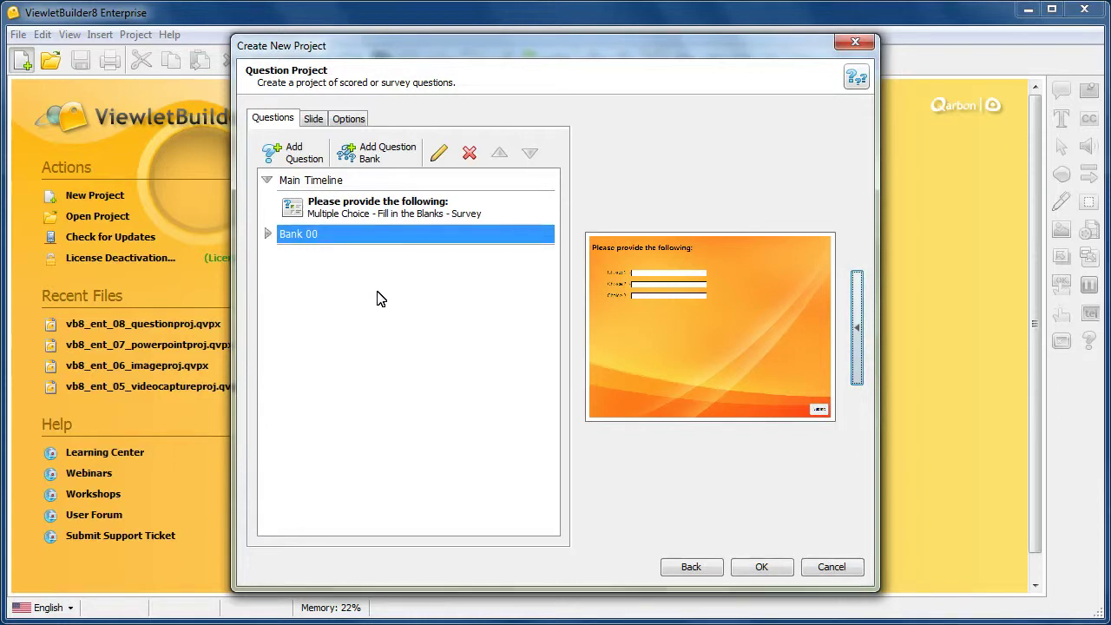
Step: Add a second question bank named "Bank 01" with the unscored Survey mode
{"action": "left_click", "coordinate": [387, 157]}
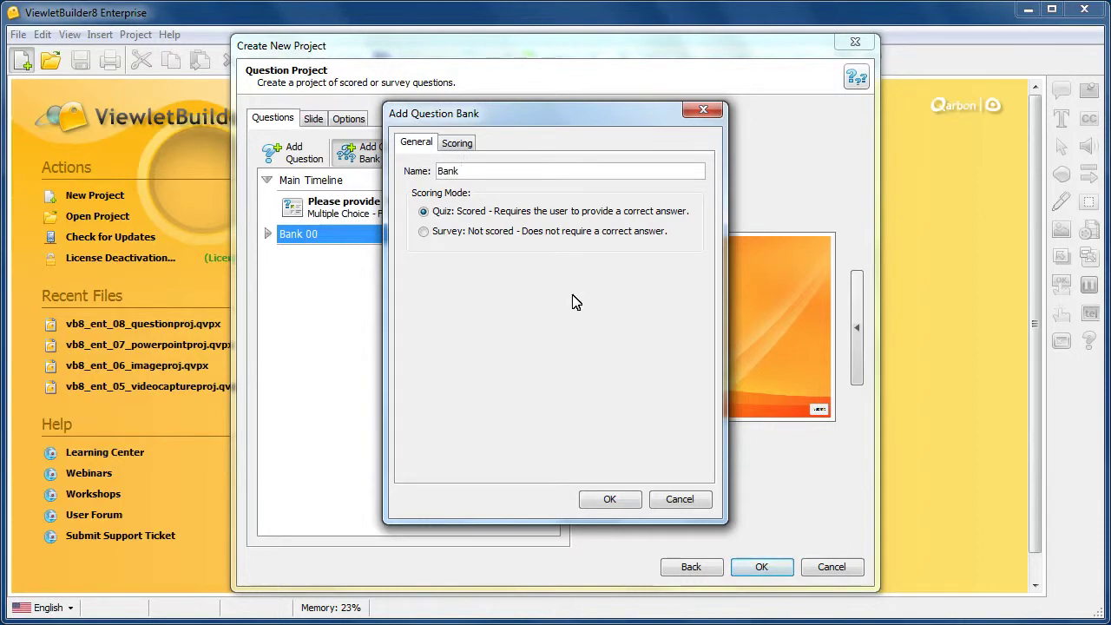
{"action": "left_click", "coordinate": [462, 231]}
{"action": "left_click", "coordinate": [627, 506]}
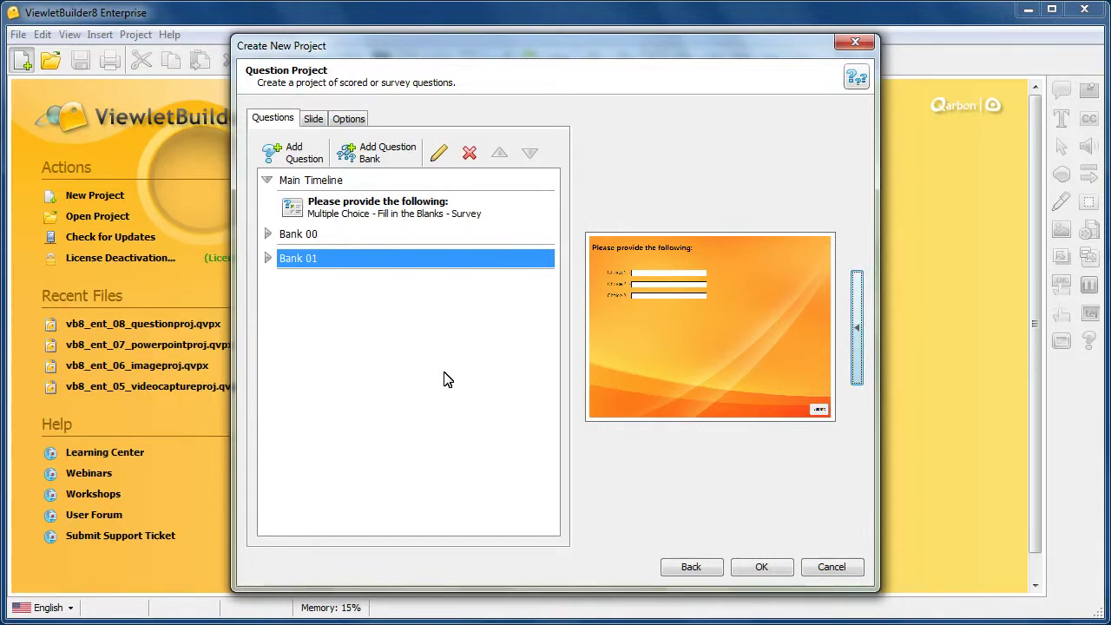
Step: Add a Drag and Drop question with the text "Drag your answer..." to Bank 00
{"action": "left_click", "coordinate": [341, 242]}
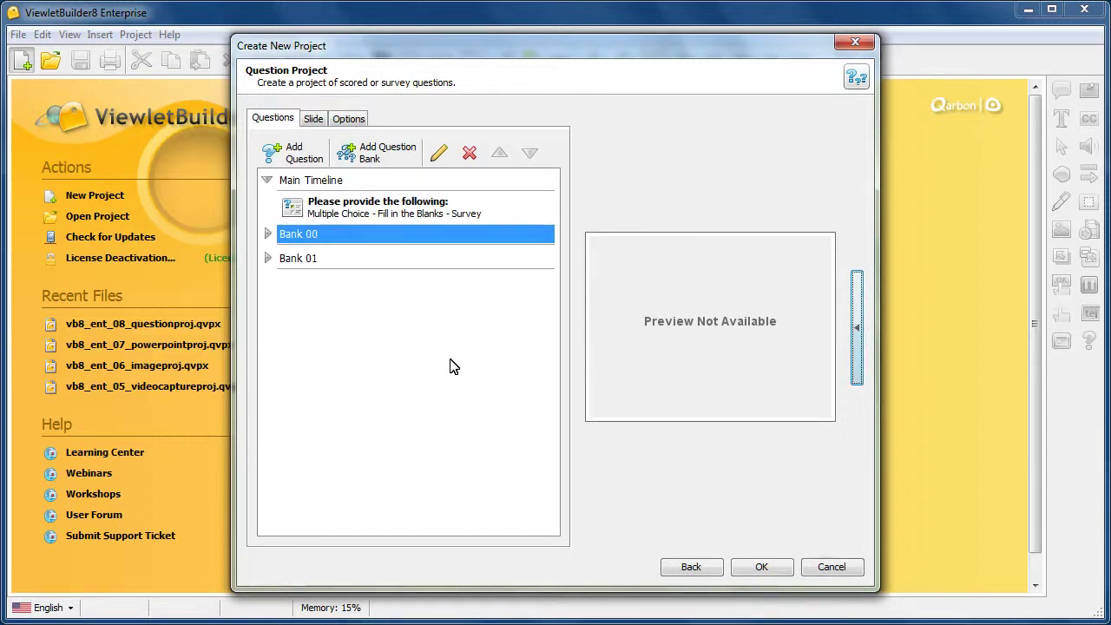
{"action": "left_click", "coordinate": [318, 165]}
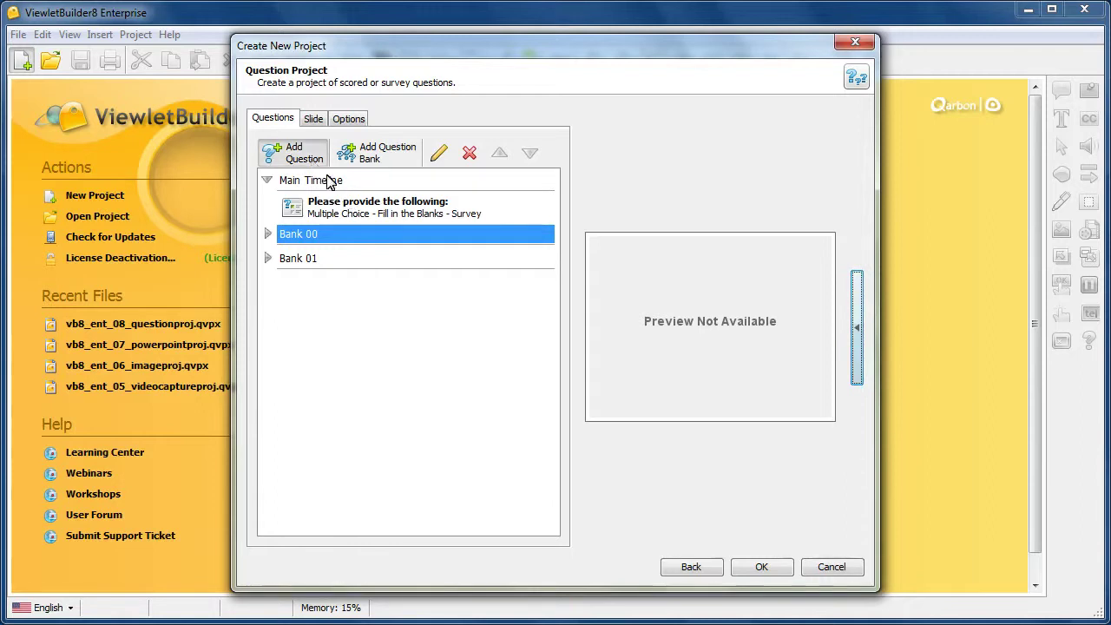
{"action": "left_click_drag", "start_coordinate": [772, 228], "coordinate": [772, 282]}
{"action": "left_click", "coordinate": [492, 233]}
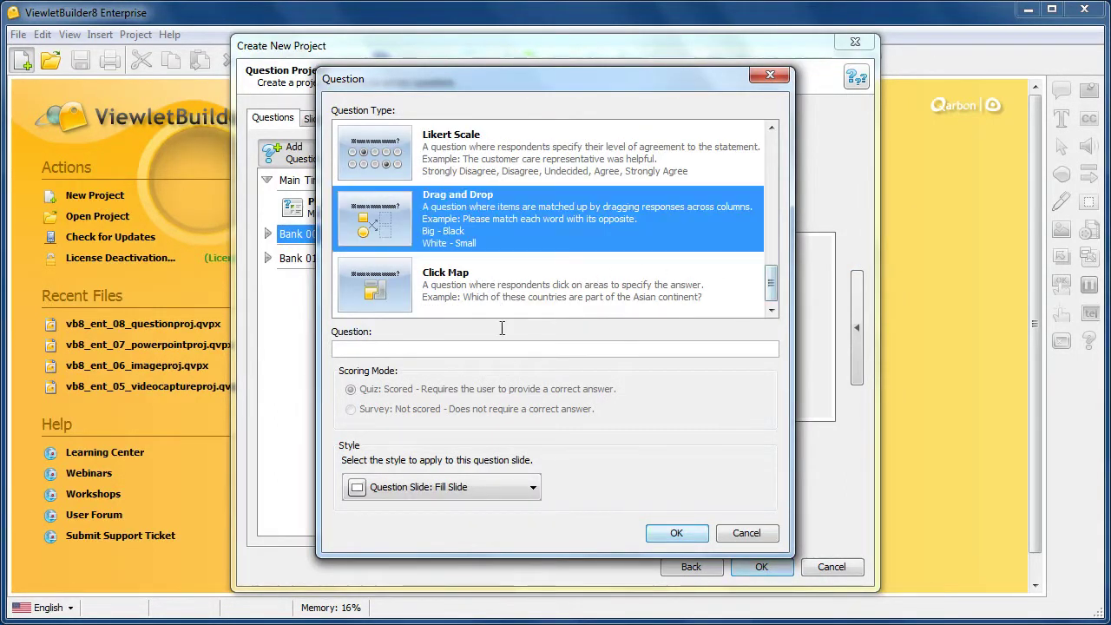
{"action": "left_click", "coordinate": [497, 353]}
{"action": "type", "text": "Drag your an"}
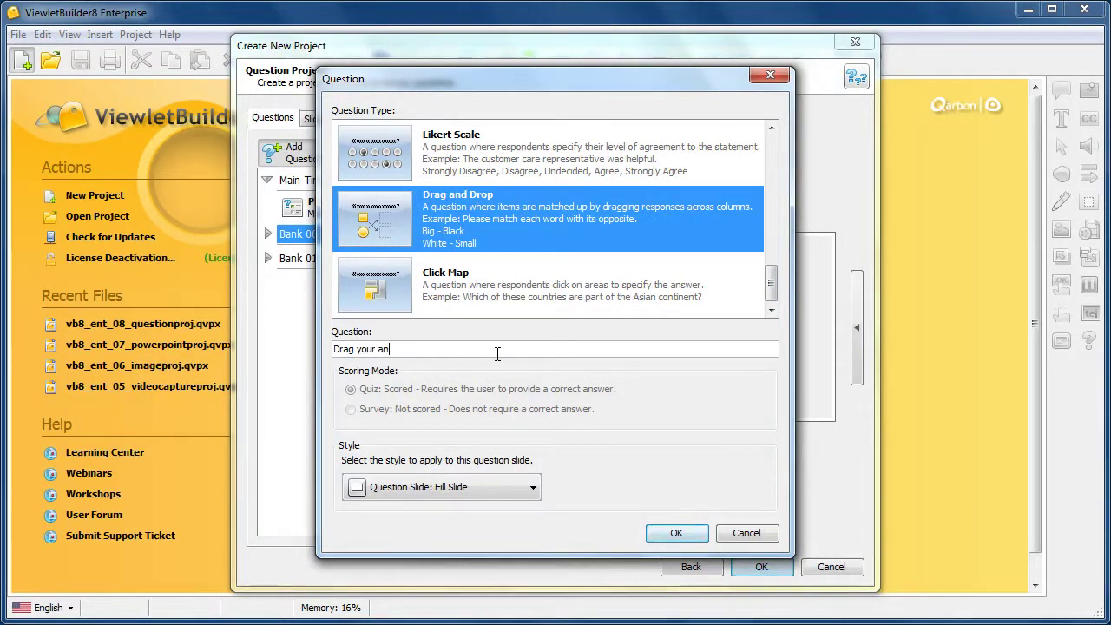
{"action": "type", "text": "swer..."}
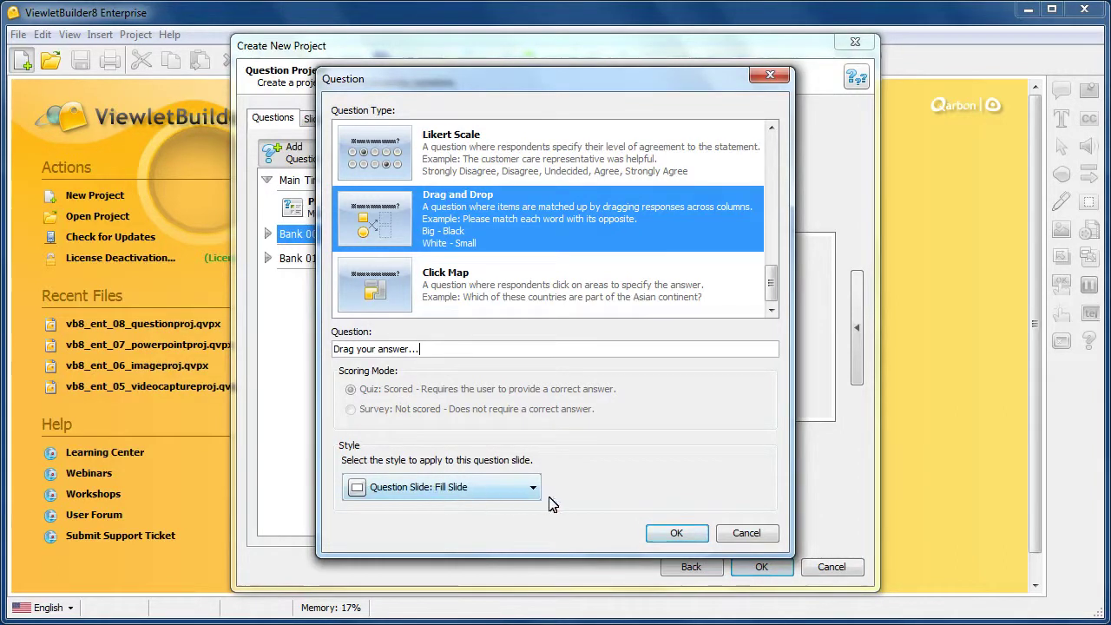
{"action": "left_click", "coordinate": [677, 533]}
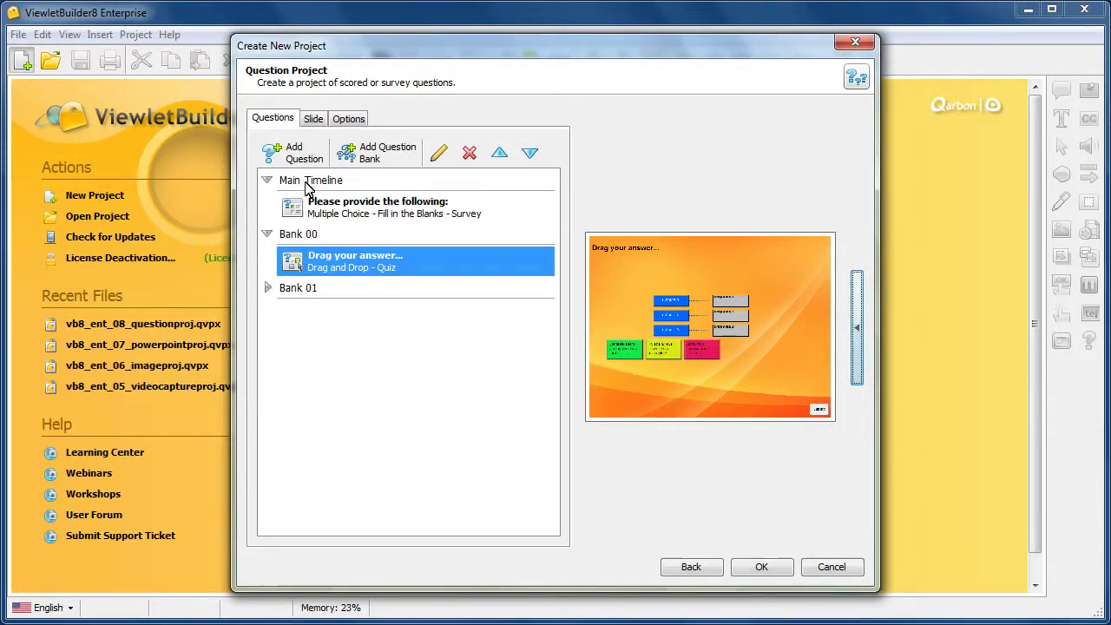
Step: Add a Click Map question with the text "Click on the correct response." to Bank 00
{"action": "left_click", "coordinate": [298, 153]}
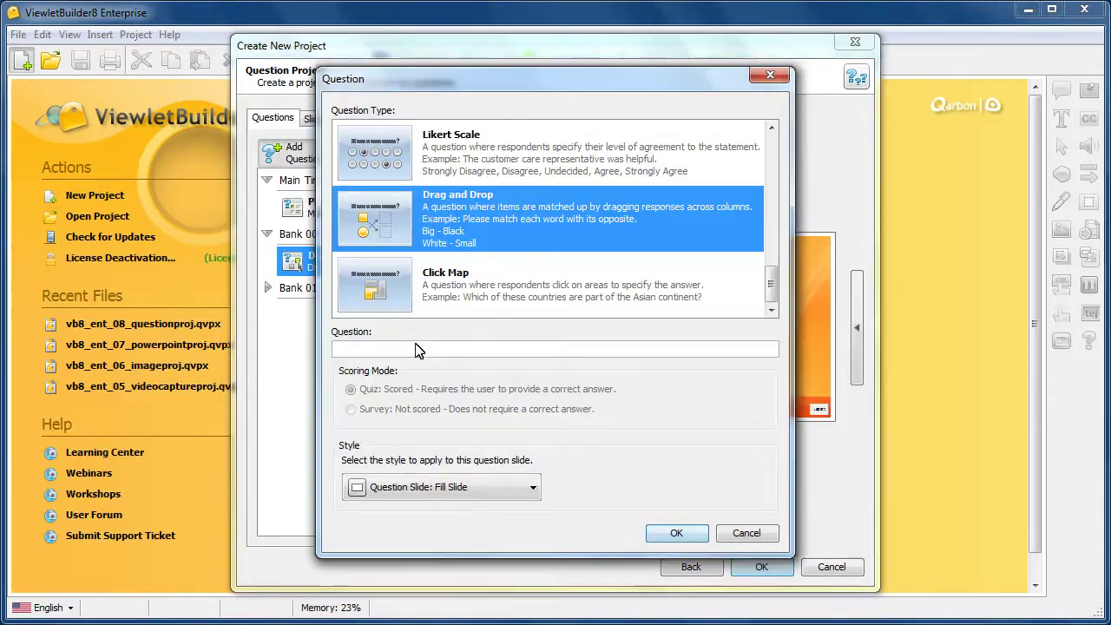
{"action": "left_click", "coordinate": [452, 310]}
{"action": "type", "text": "Click on the correct response."}
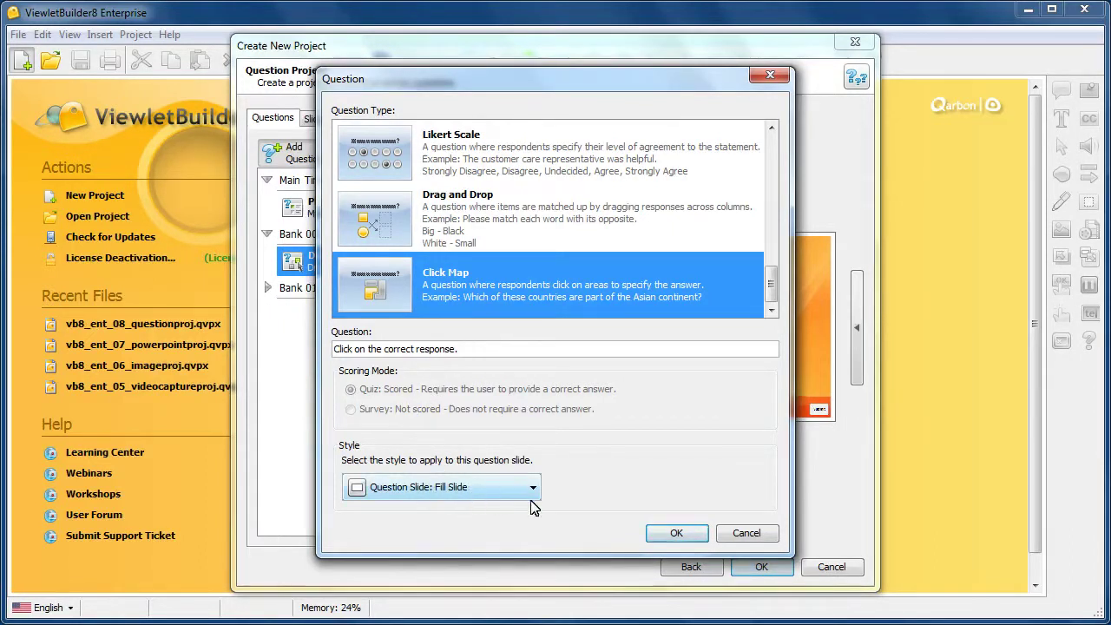
{"action": "left_click", "coordinate": [674, 531]}
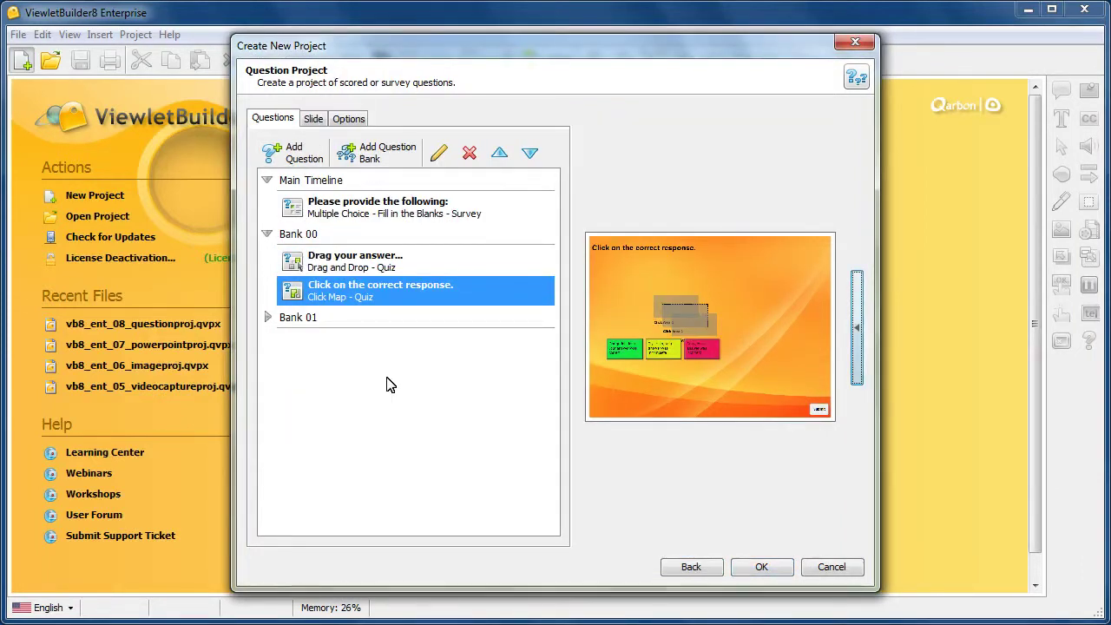
Step: Add a Likert Scale question with the text "Rate your experience." to Bank 01
{"action": "left_click", "coordinate": [346, 324]}
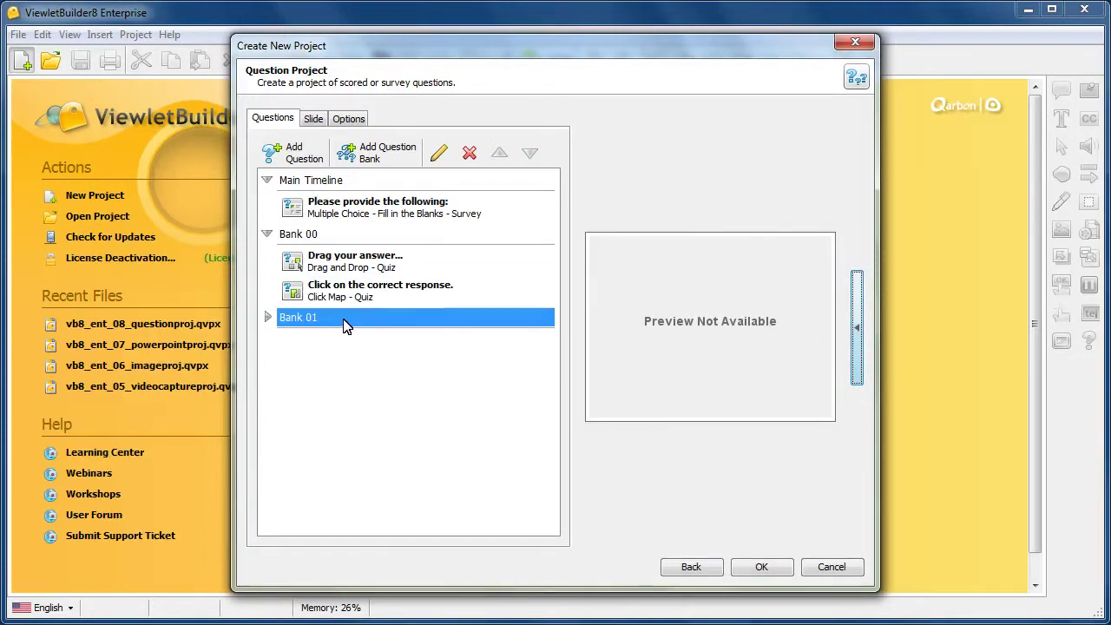
{"action": "left_click", "coordinate": [292, 154]}
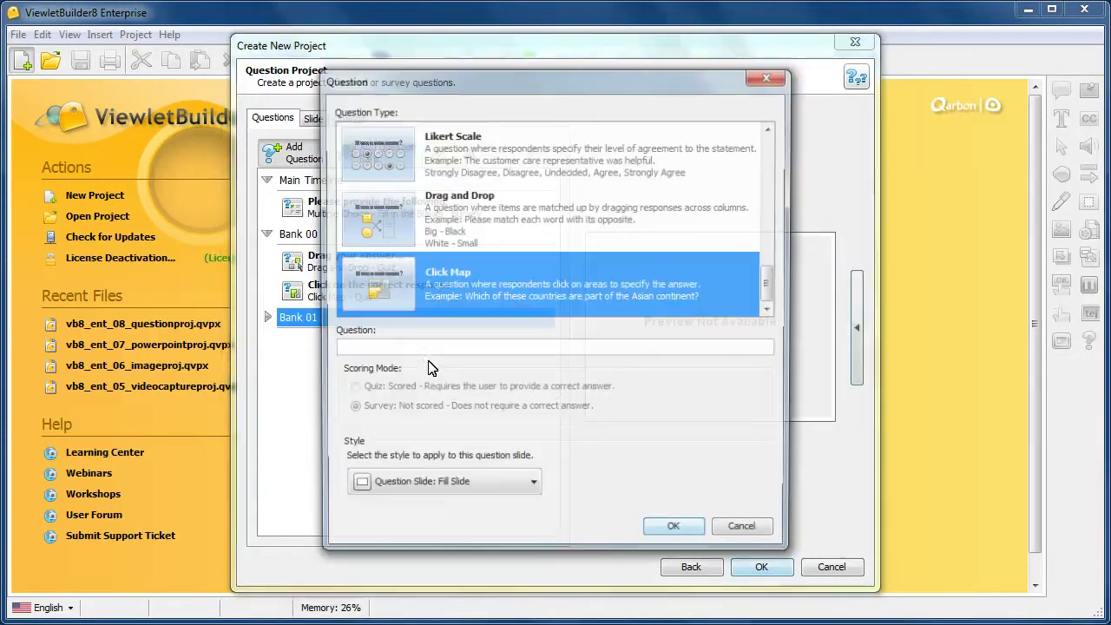
{"action": "left_click", "coordinate": [520, 178]}
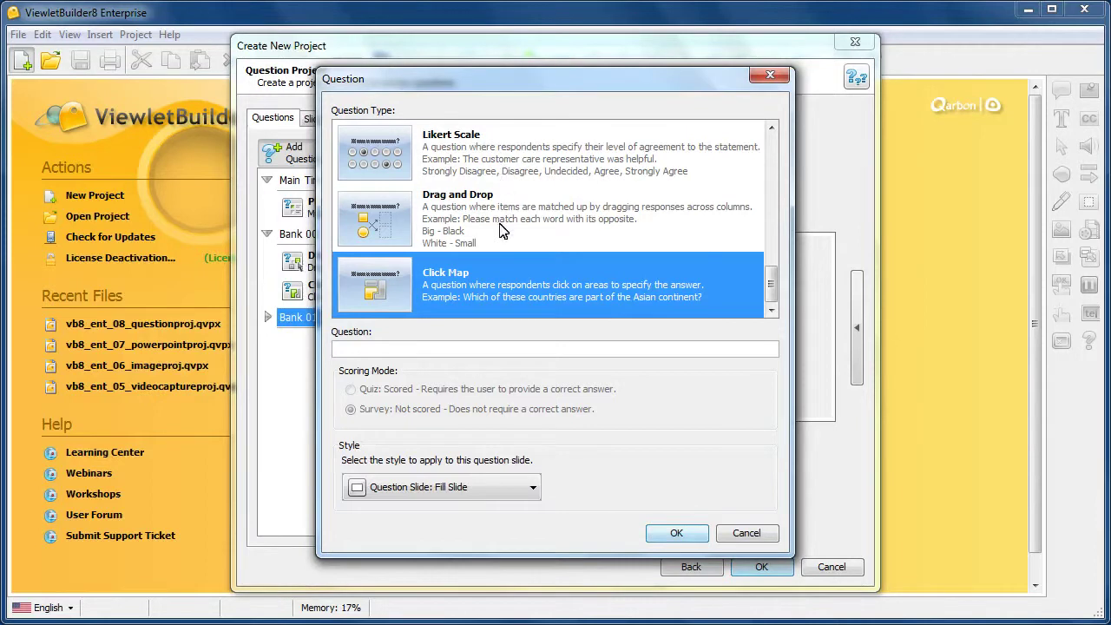
{"action": "type", "text": "Rate your experience."}
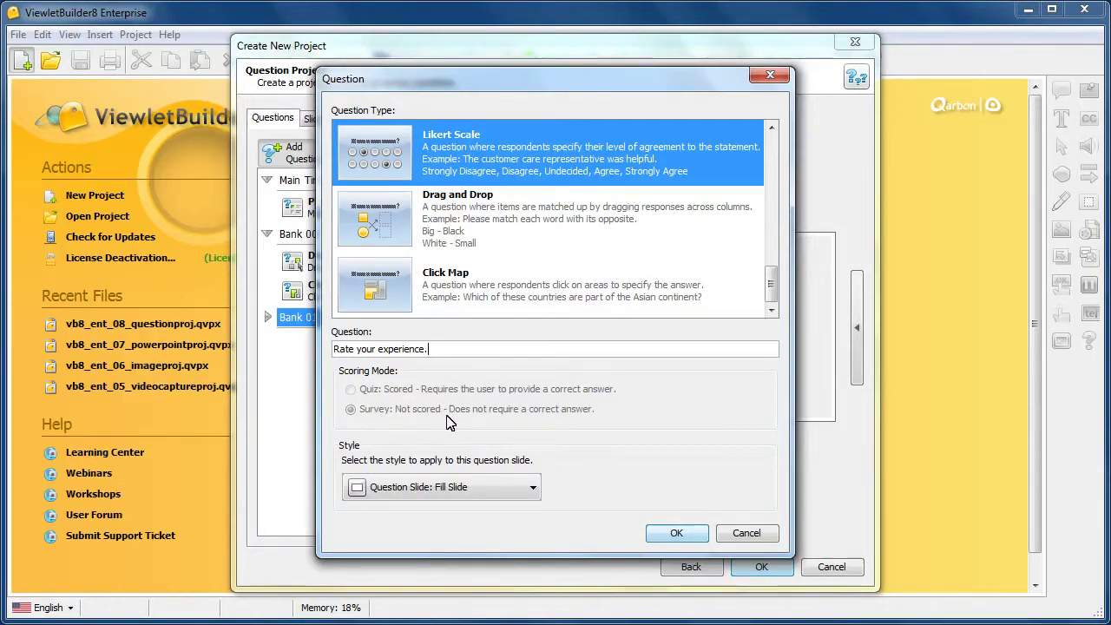
{"action": "left_click", "coordinate": [676, 533]}
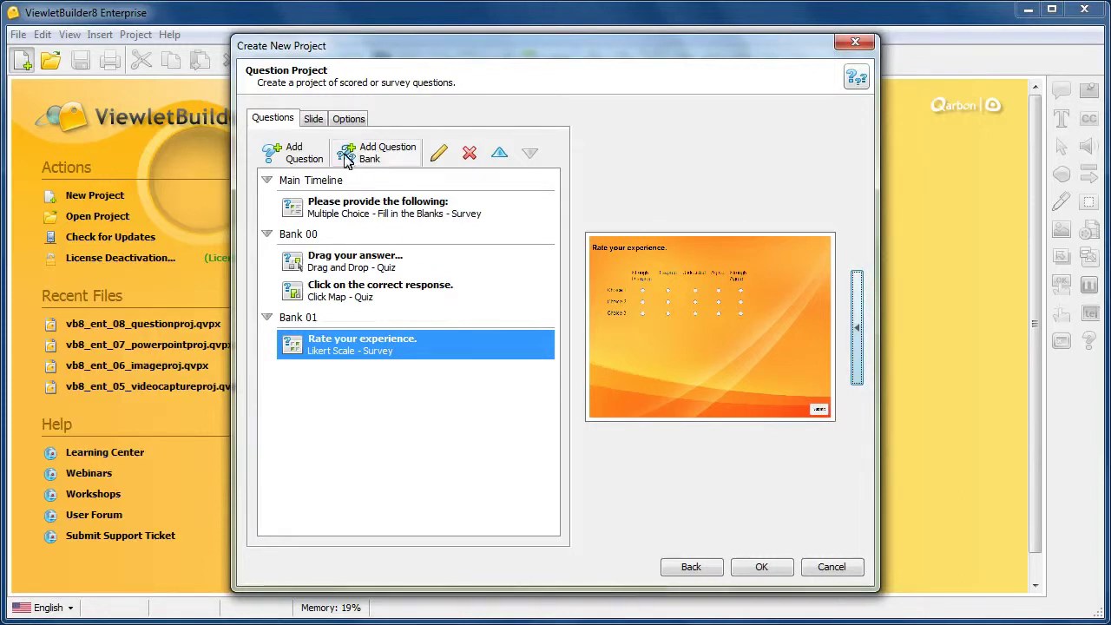
Step: Switch the project's slide size from custom dimensions to the Standards window size option
{"action": "left_click", "coordinate": [313, 118]}
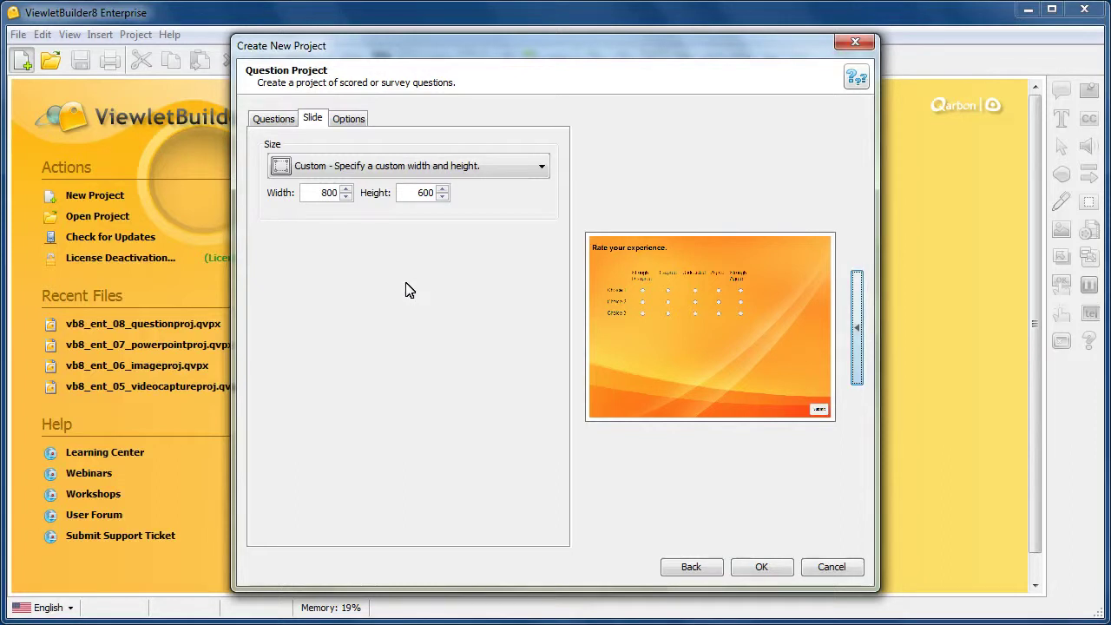
{"action": "left_click", "coordinate": [443, 169]}
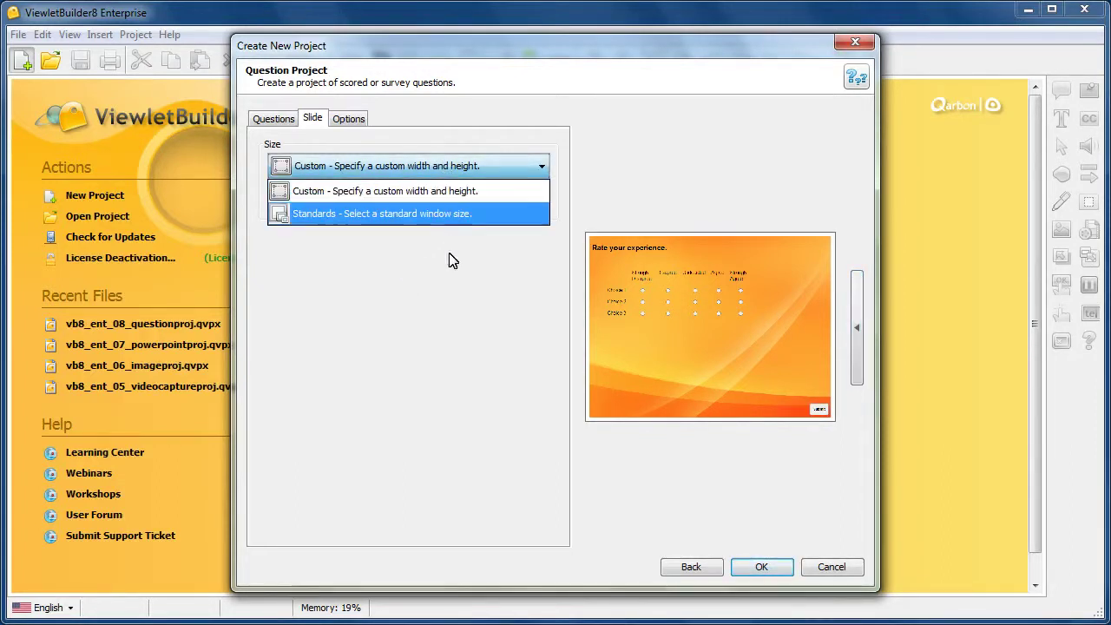
{"action": "key", "text": "Return"}
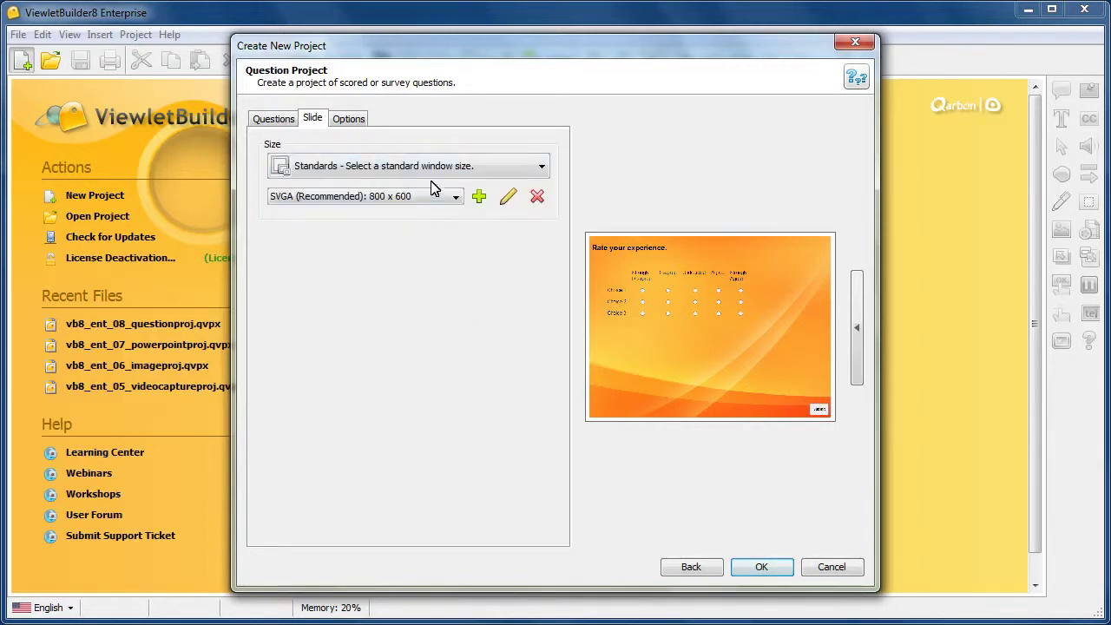
Step: Set the slide size to SVGA (Recommended): 800 x 600 and choose the Default Stylesheet for the project
{"action": "left_click", "coordinate": [455, 200]}
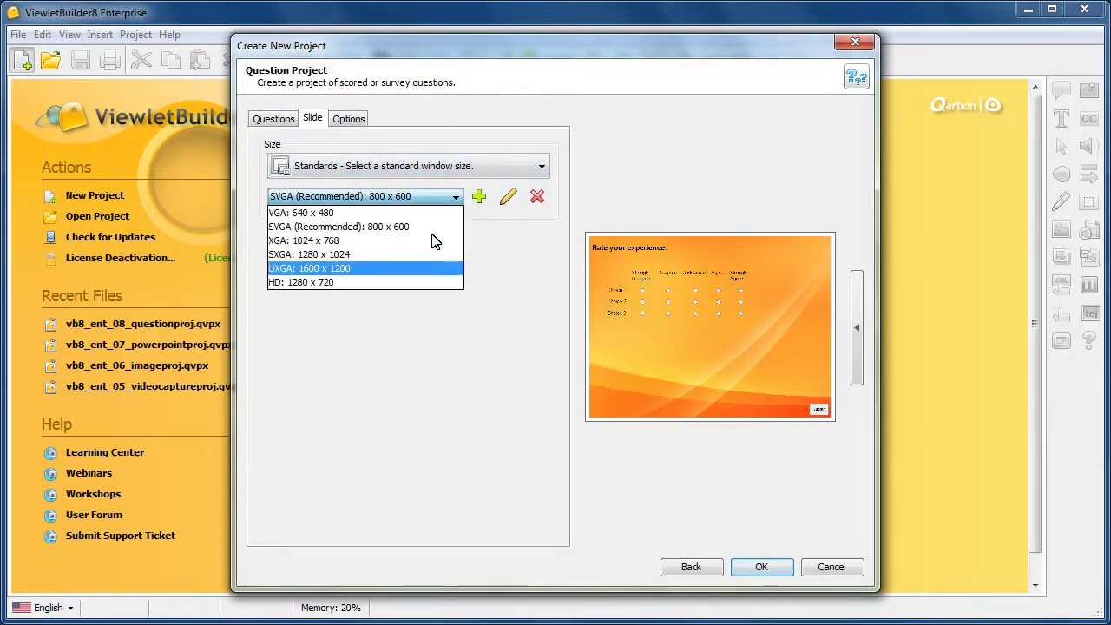
{"action": "left_click", "coordinate": [436, 227]}
{"action": "left_click", "coordinate": [354, 121]}
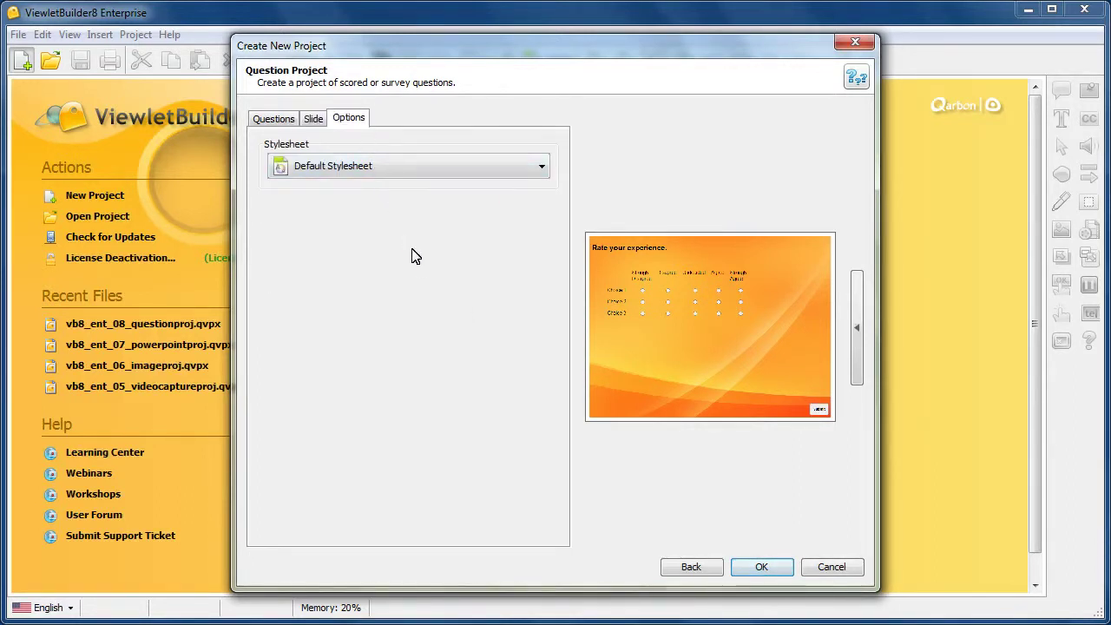
{"action": "left_click", "coordinate": [540, 167]}
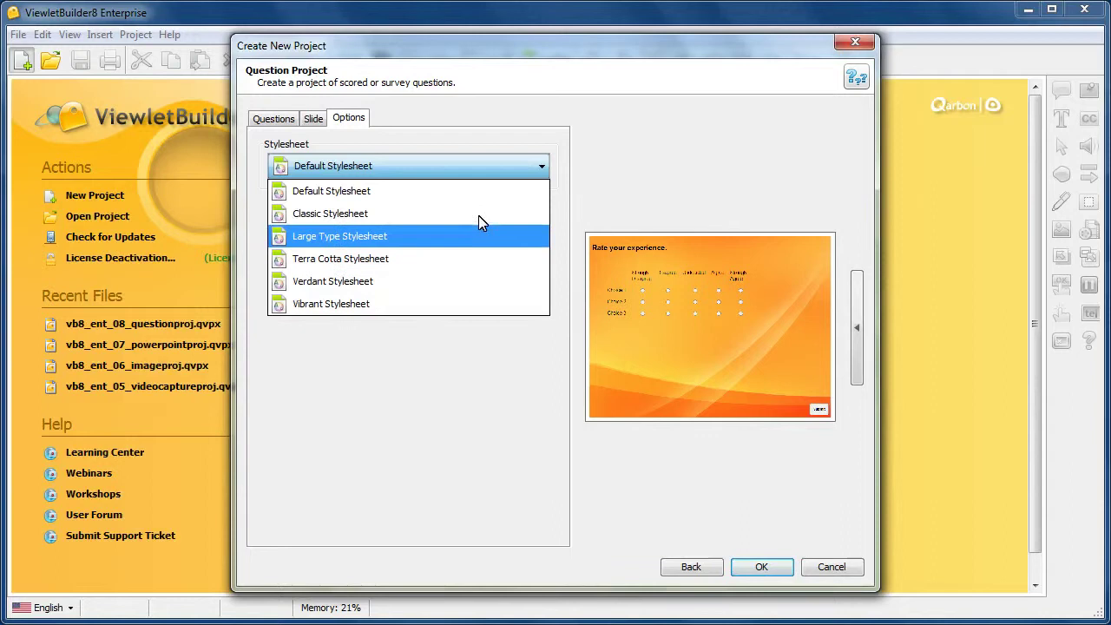
{"action": "left_click", "coordinate": [474, 191]}
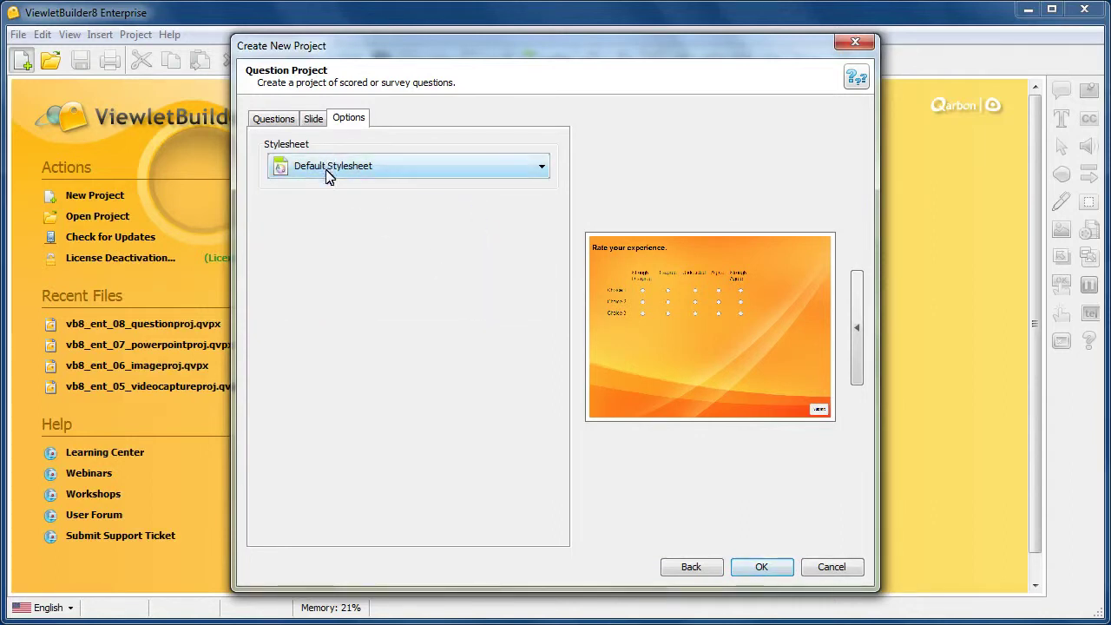
Step: Review the question list, slide size and stylesheet settings, and create the question project
{"action": "left_click", "coordinate": [290, 122]}
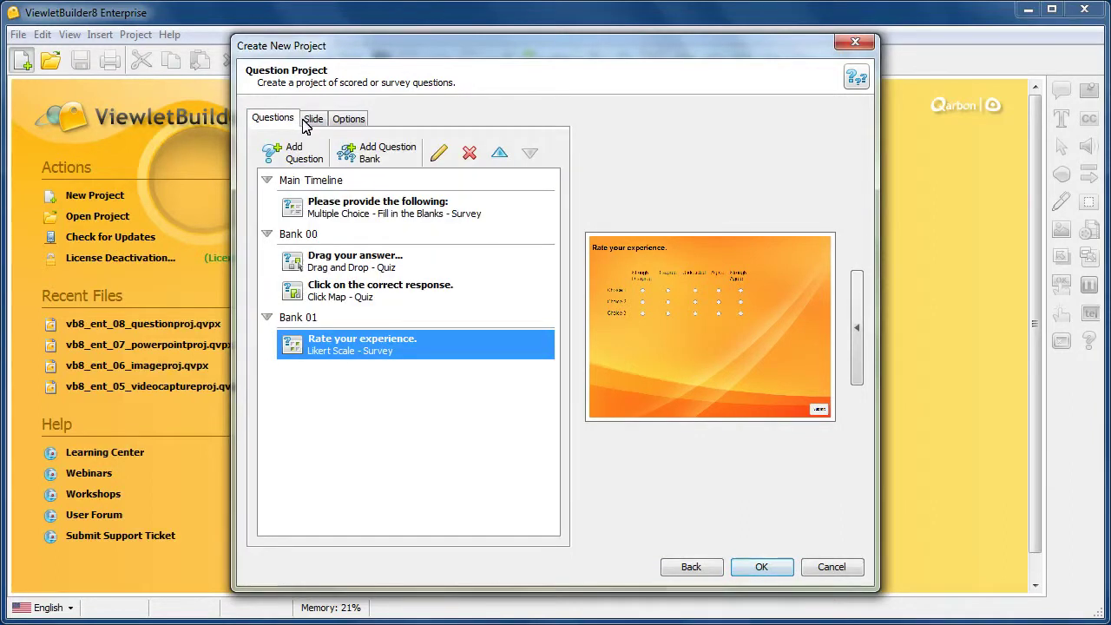
{"action": "left_click", "coordinate": [313, 120]}
{"action": "left_click", "coordinate": [348, 121]}
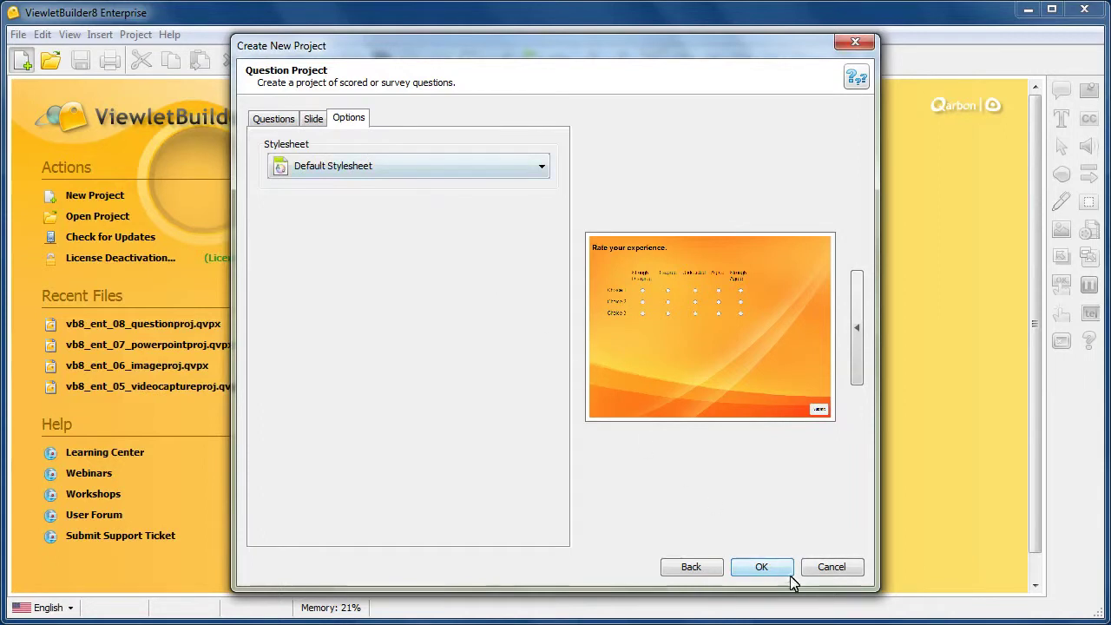
{"action": "left_click", "coordinate": [762, 569]}
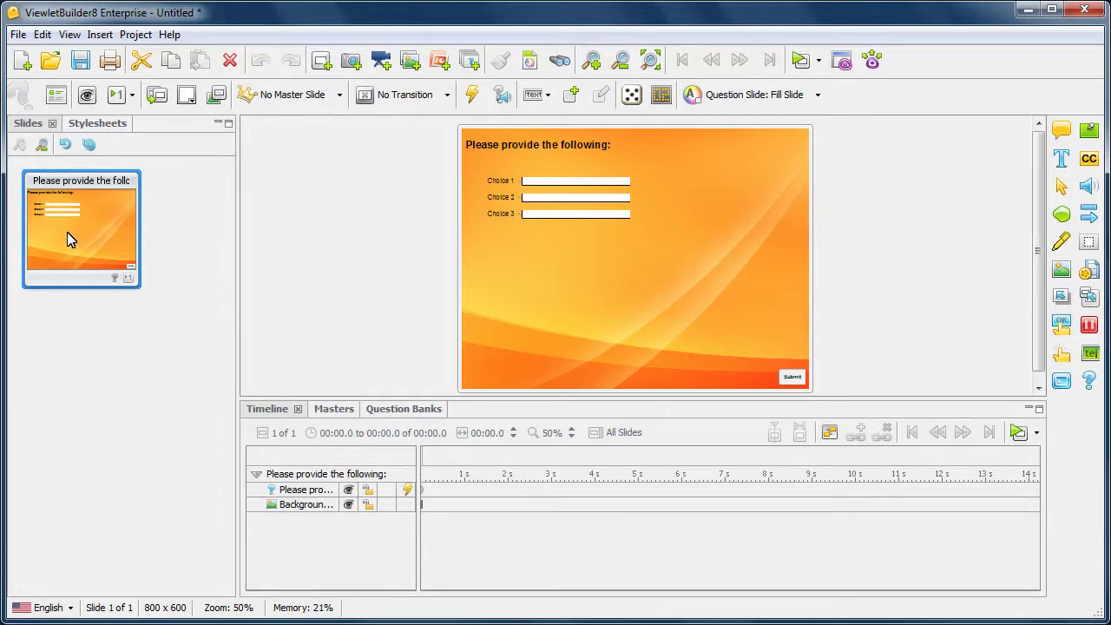
Step: Show the contents of question bank Bank 01 and select its "Rate your experience." question slide
{"action": "left_click", "coordinate": [406, 409]}
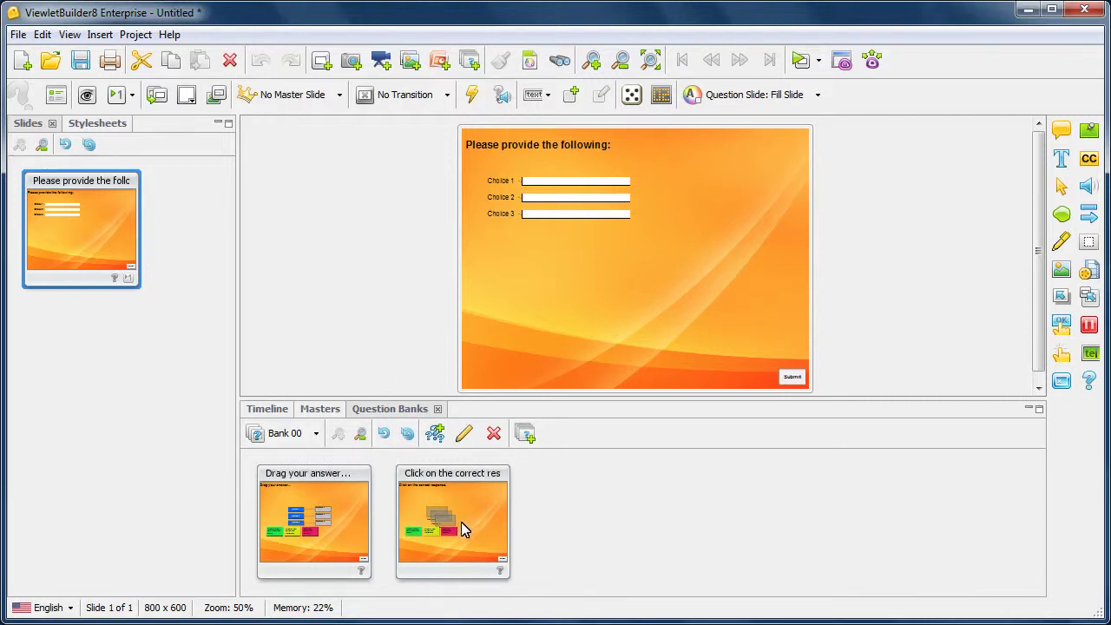
{"action": "left_click", "coordinate": [316, 434]}
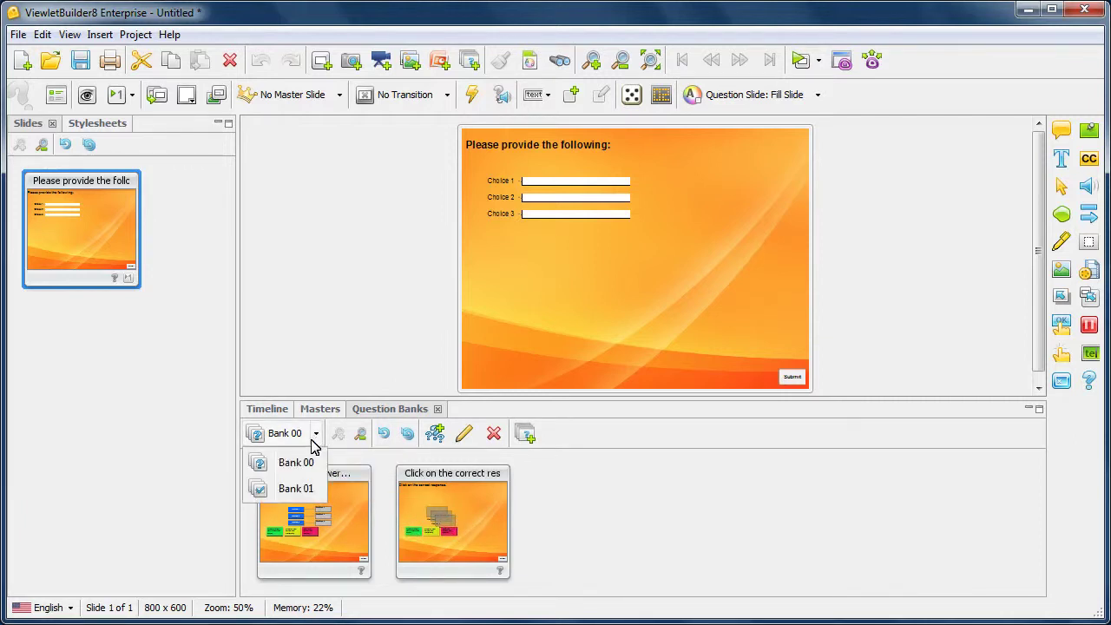
{"action": "left_click", "coordinate": [305, 490]}
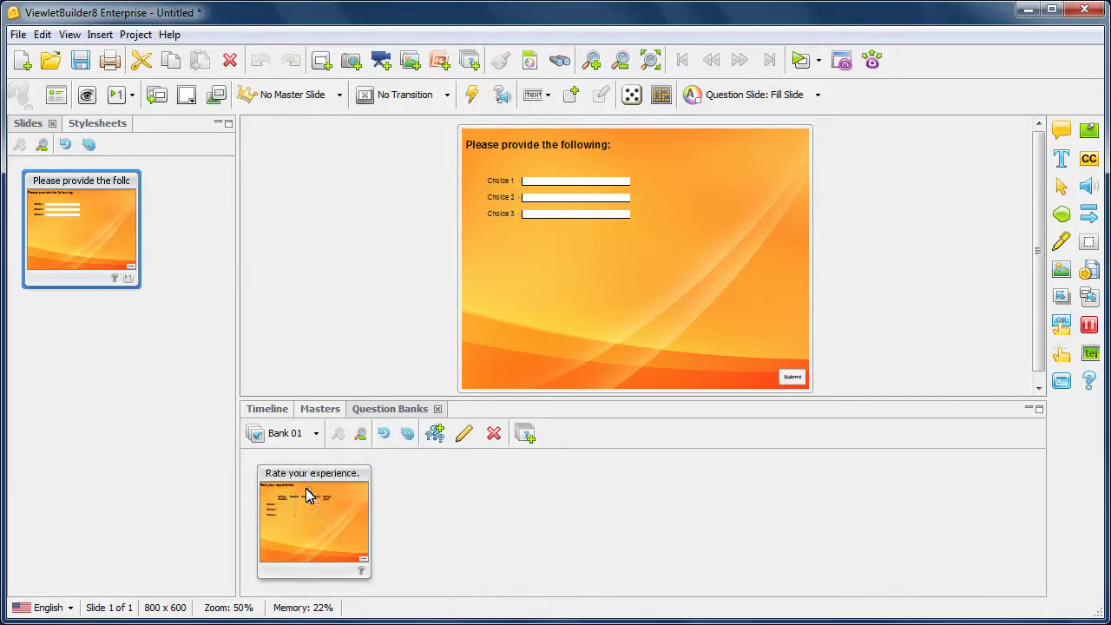
{"action": "left_click", "coordinate": [325, 515]}
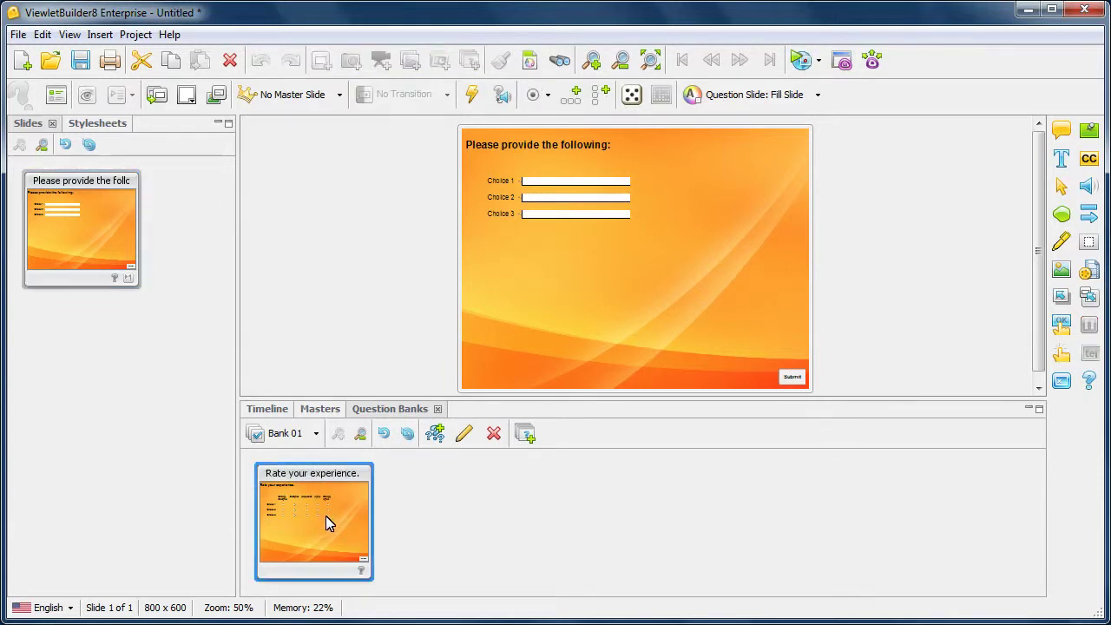